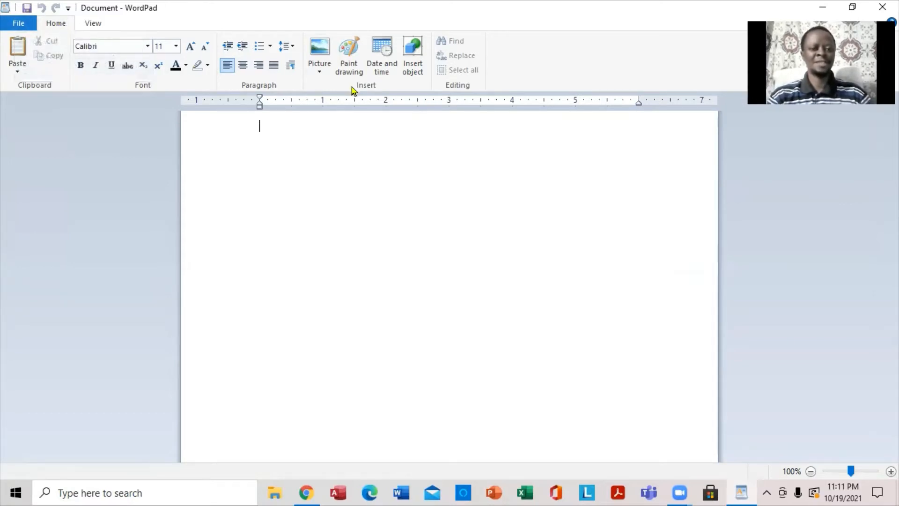
Step: After browsing the File menu and View tab, type 'my name is john brown' and select the line
left_click(19, 24)
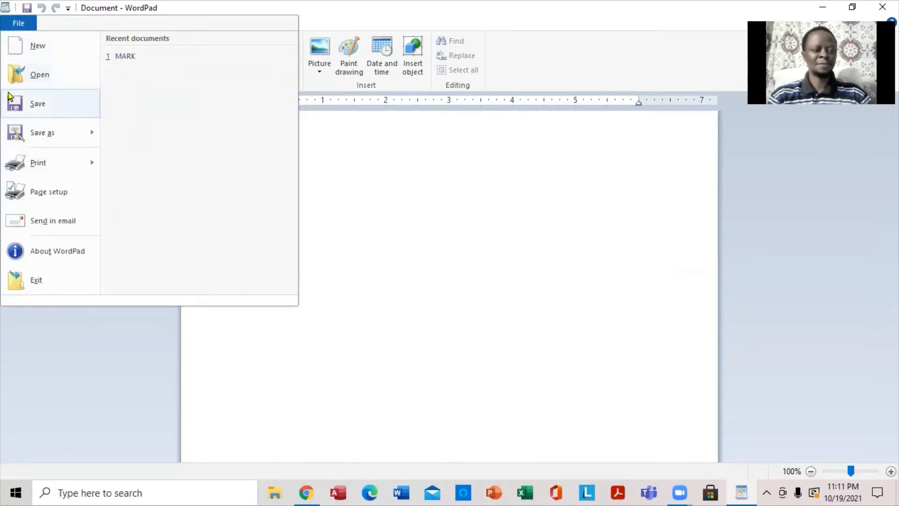
mouse_move(40, 133)
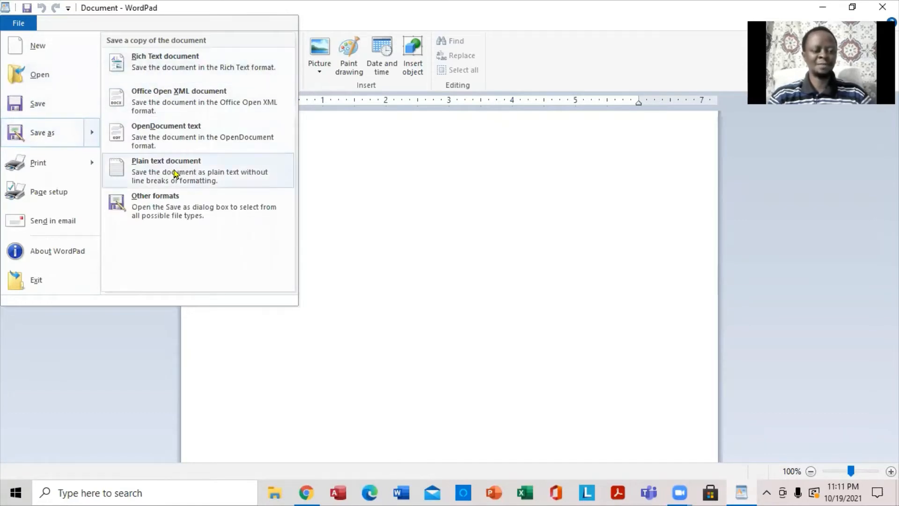
mouse_move(44, 171)
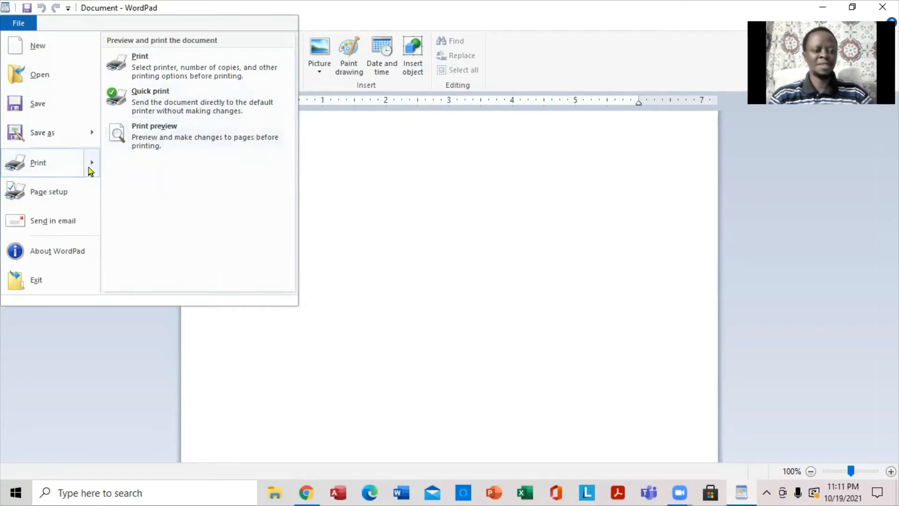
left_click(330, 218)
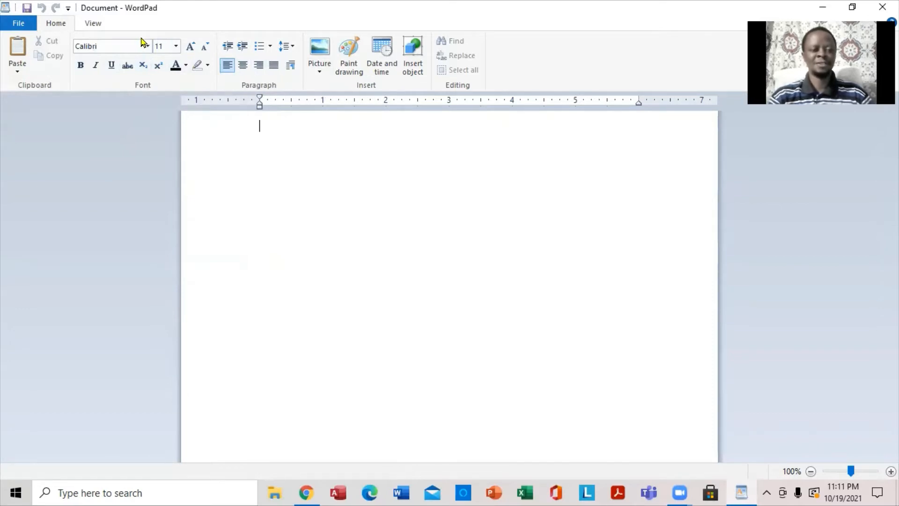
left_click(93, 25)
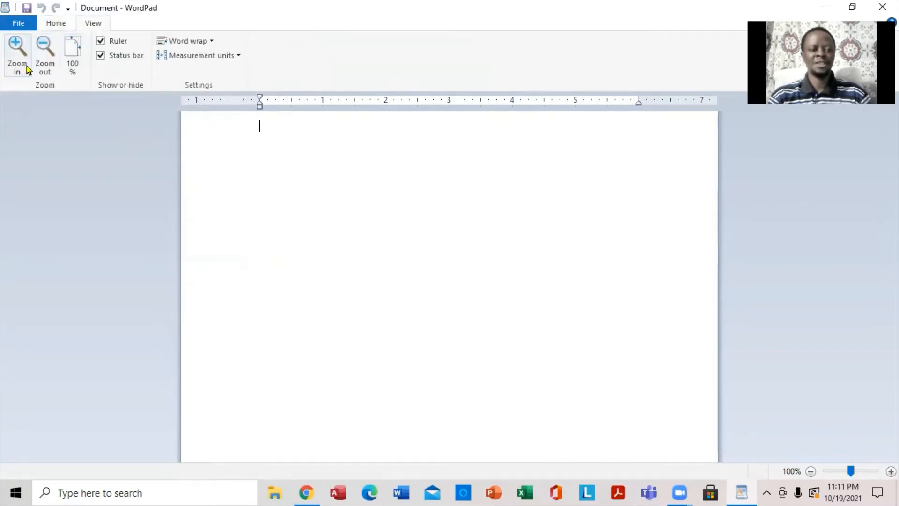
left_click(56, 25)
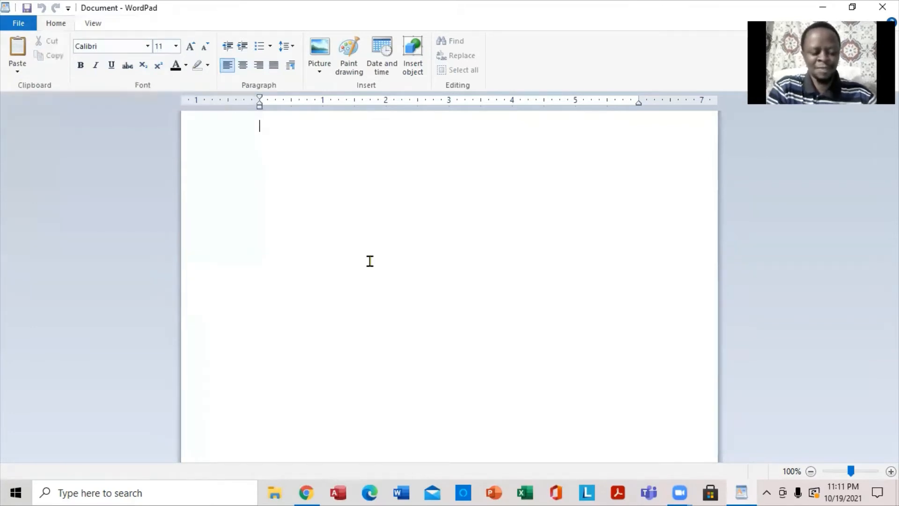
type("my name is john brown")
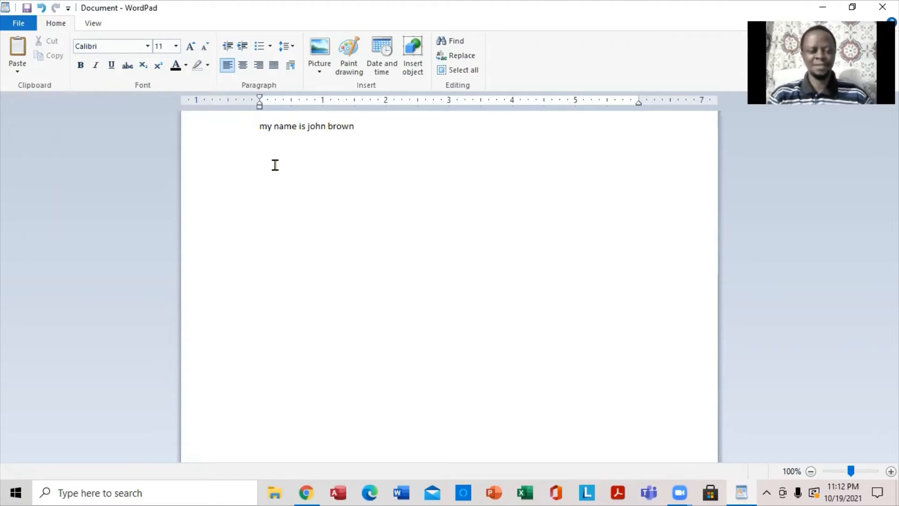
left_click(256, 138)
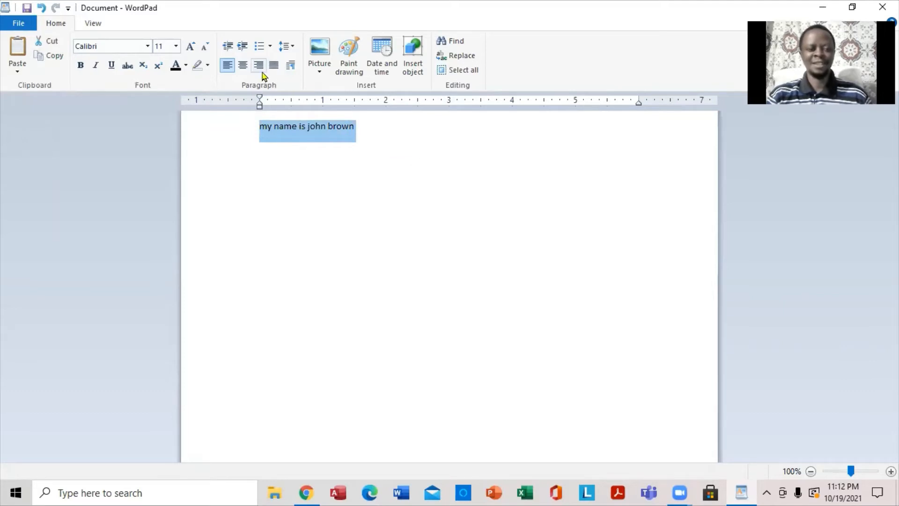
Step: Centre the selected line after briefly trying right alignment, then deselect it
left_click(242, 65)
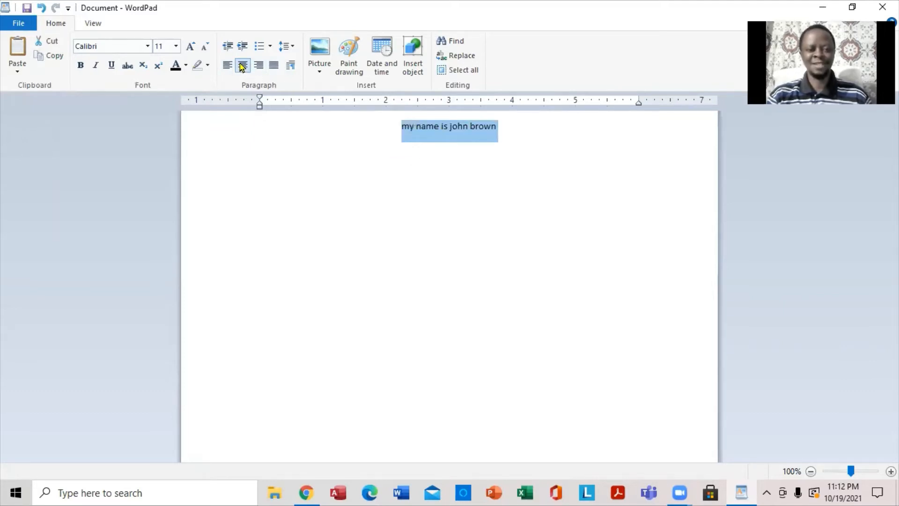
left_click(258, 66)
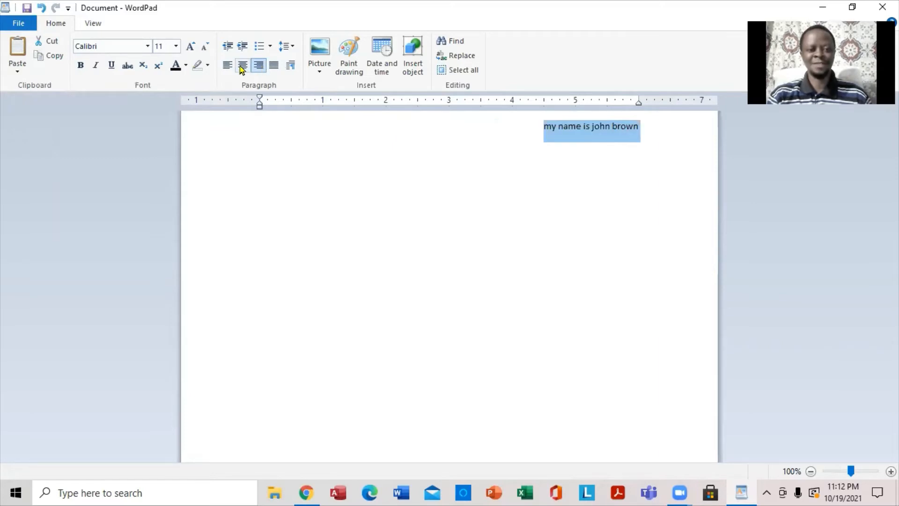
left_click(242, 66)
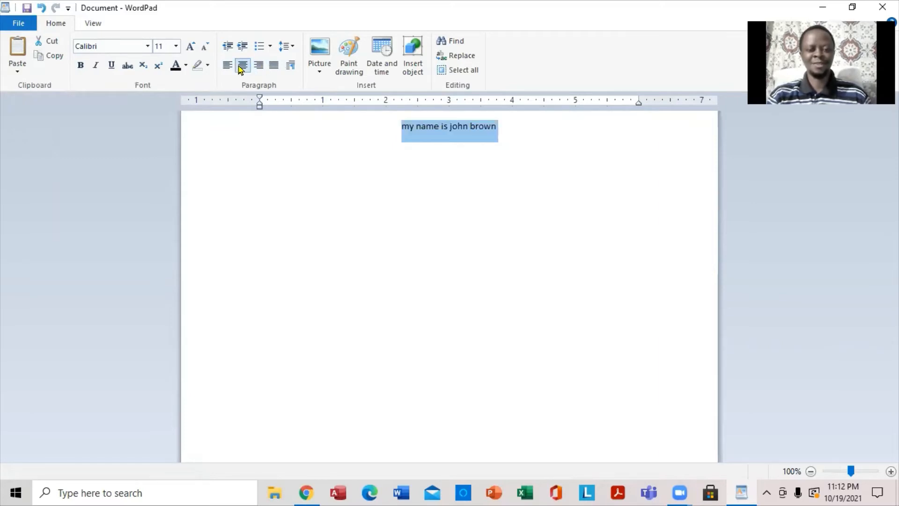
left_click(404, 125)
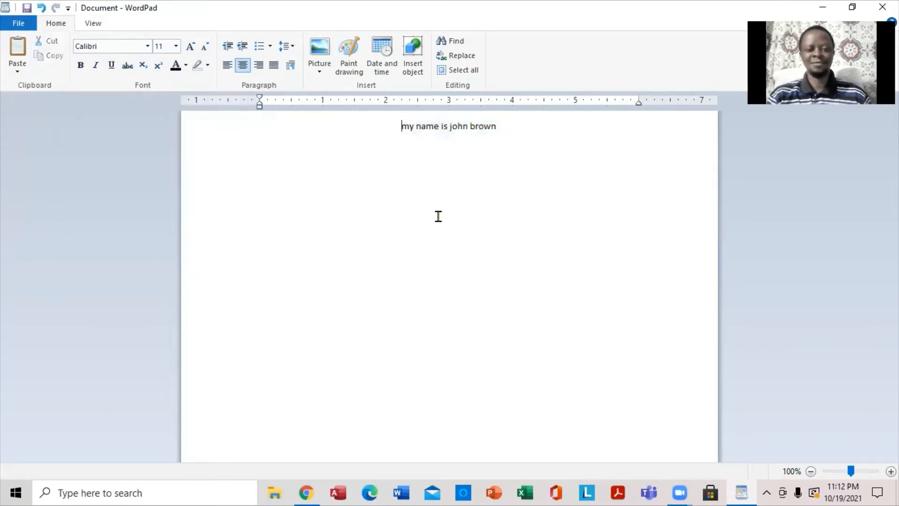
key("Return")
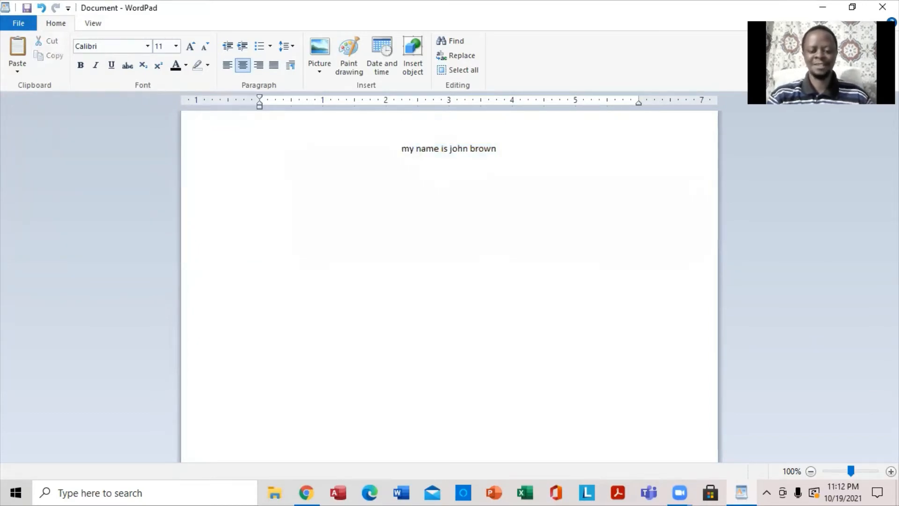
key("BackSpace")
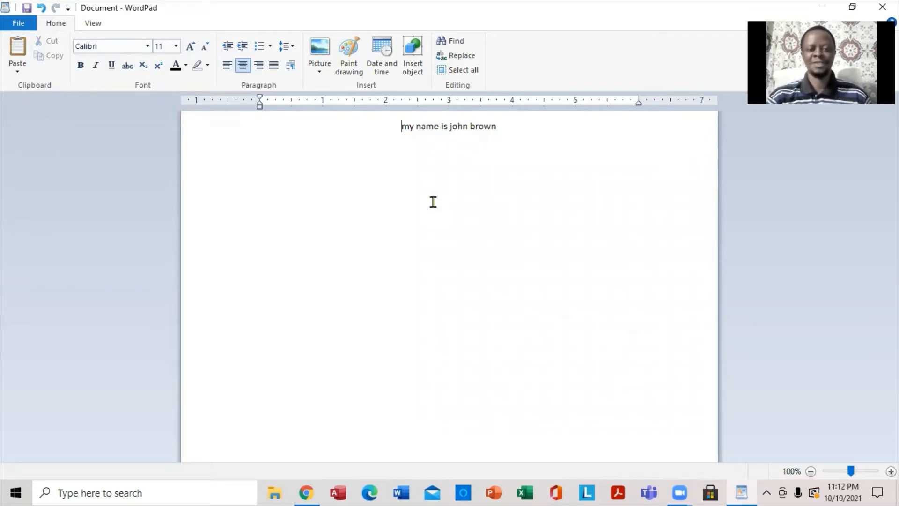
left_click_drag(404, 126, 504, 131)
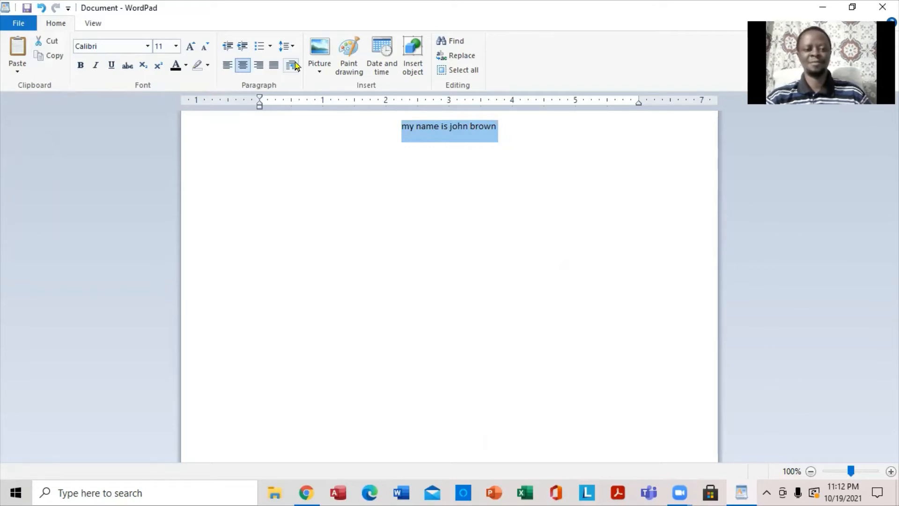
left_click(233, 48)
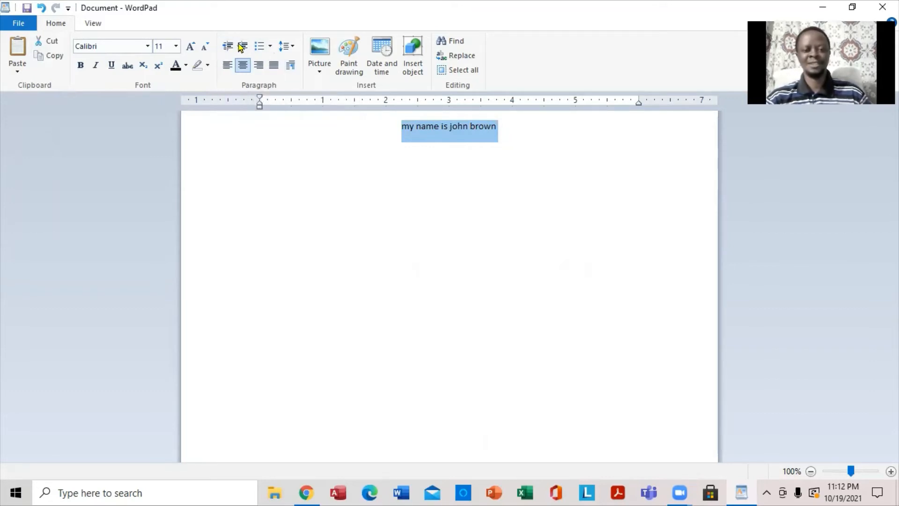
left_click(243, 47)
left_click(243, 47)
left_click(243, 47)
left_click(243, 47)
left_click(244, 47)
left_click(243, 47)
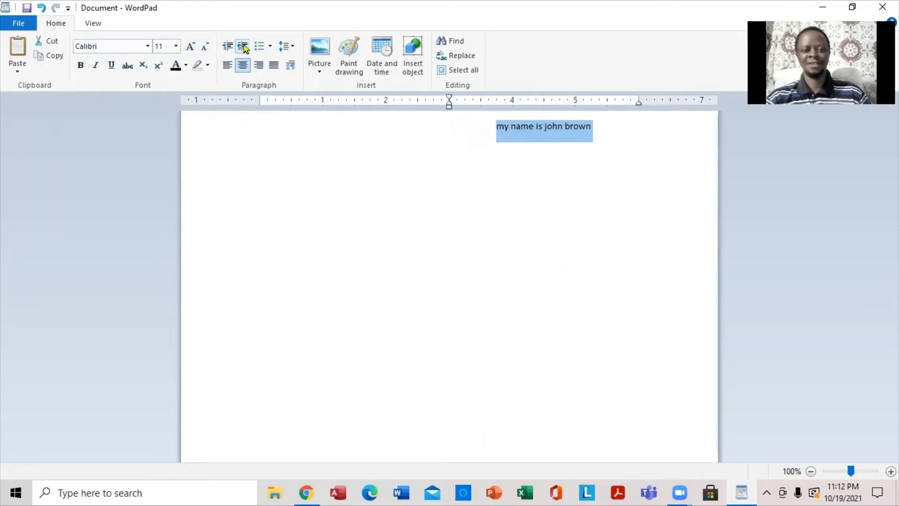
left_click(244, 47)
left_click(230, 47)
left_click(229, 47)
left_click(229, 48)
left_click(230, 48)
left_click(229, 47)
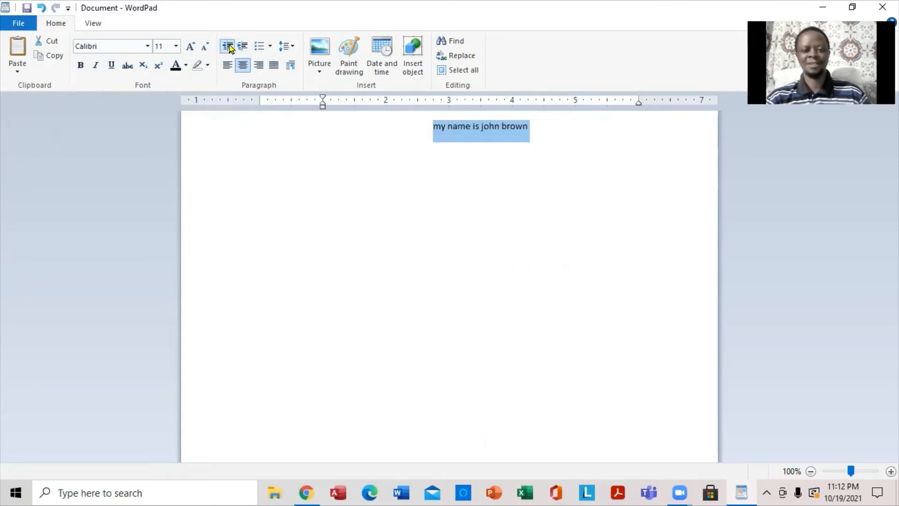
left_click(229, 47)
left_click(230, 47)
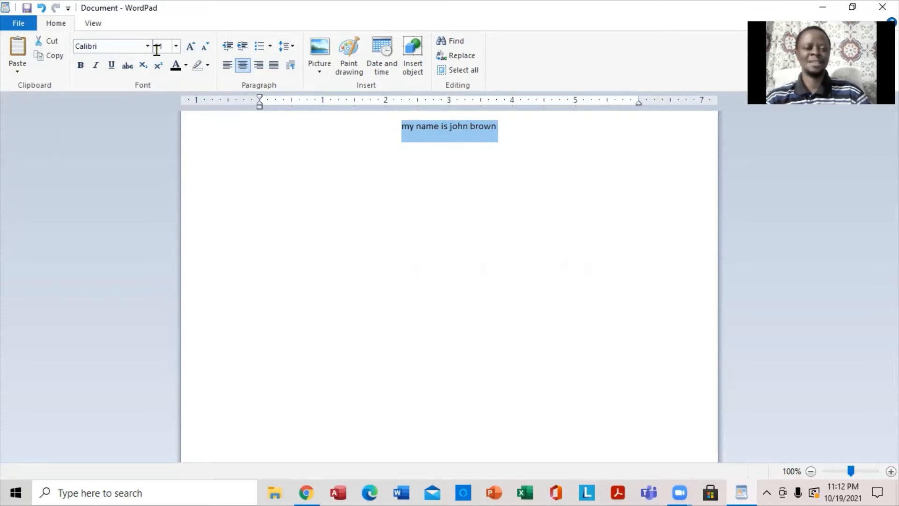
Step: Set the line to 14 pt, enlarge it with Grow Font, then shrink it back to 26 pt
left_click(176, 46)
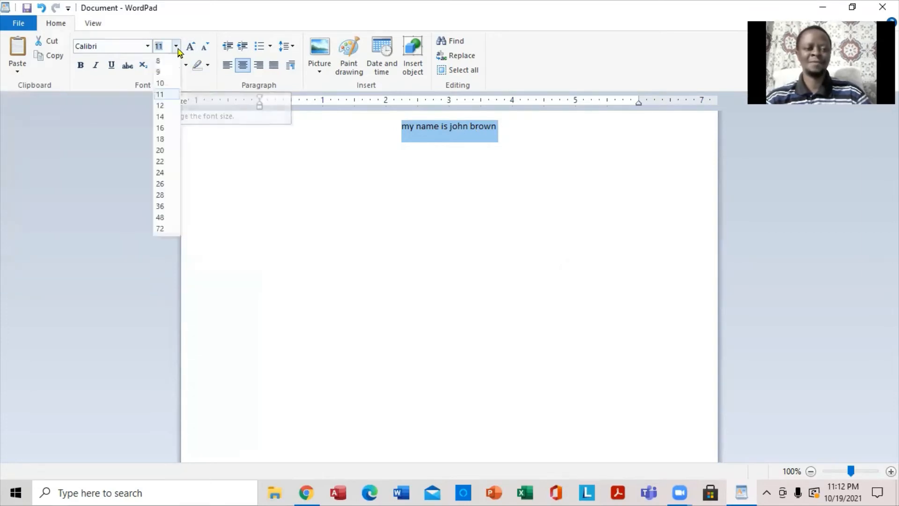
left_click(160, 117)
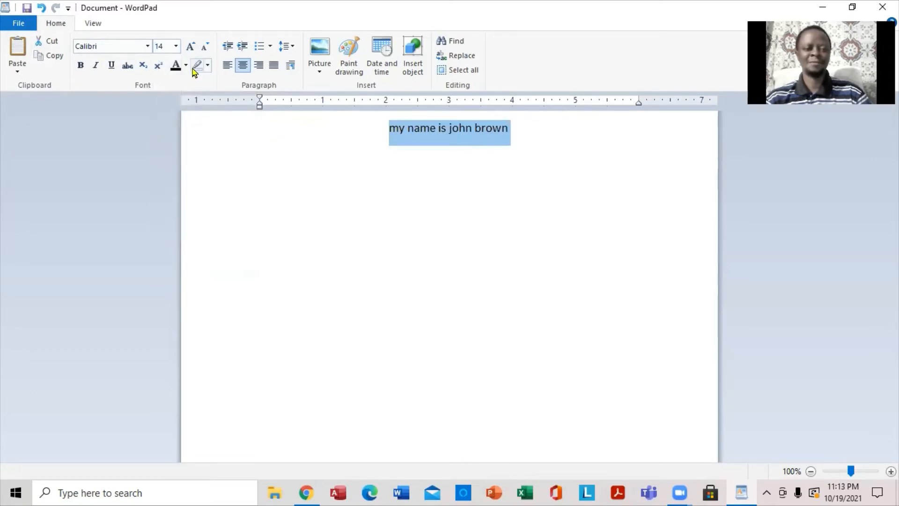
left_click(191, 46)
left_click(191, 46)
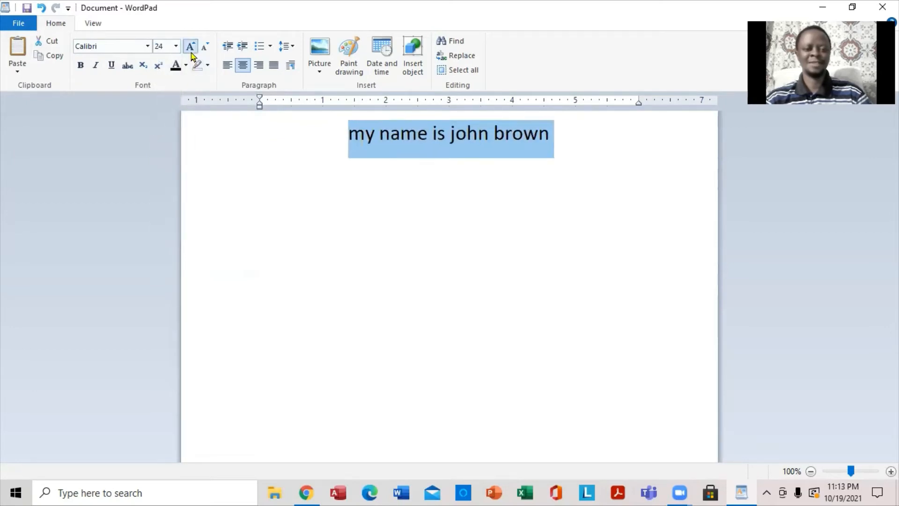
left_click(191, 46)
left_click(191, 45)
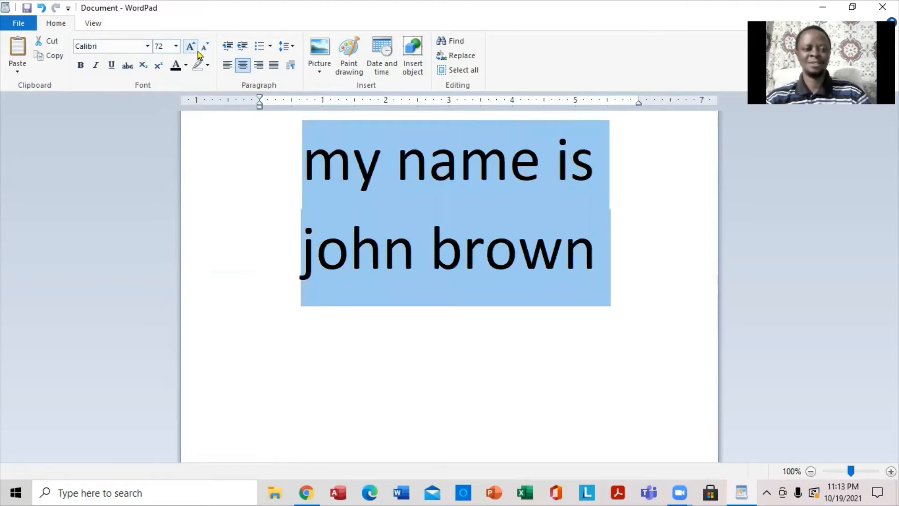
left_click(207, 45)
left_click(206, 46)
left_click(206, 46)
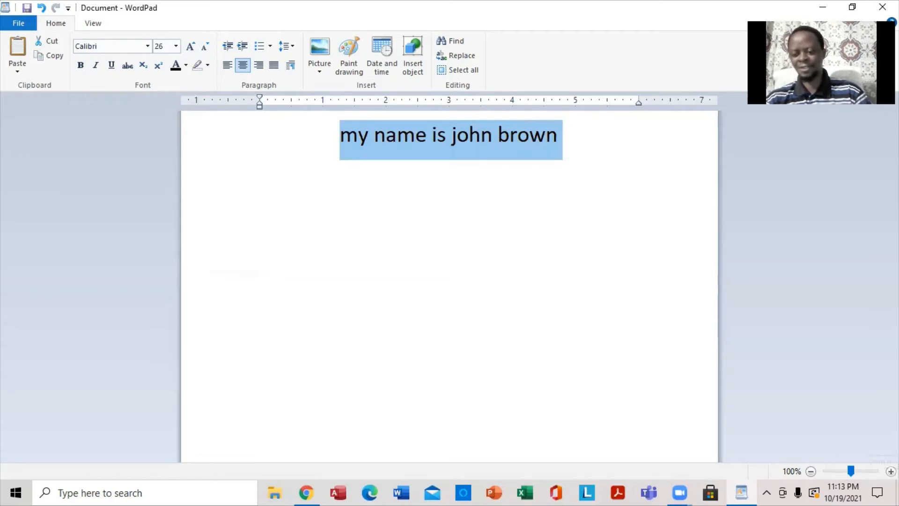
Step: Zoom the page view in, out to 70%, then back in until it reads 130%
left_click(891, 472)
left_click(891, 472)
left_click(890, 472)
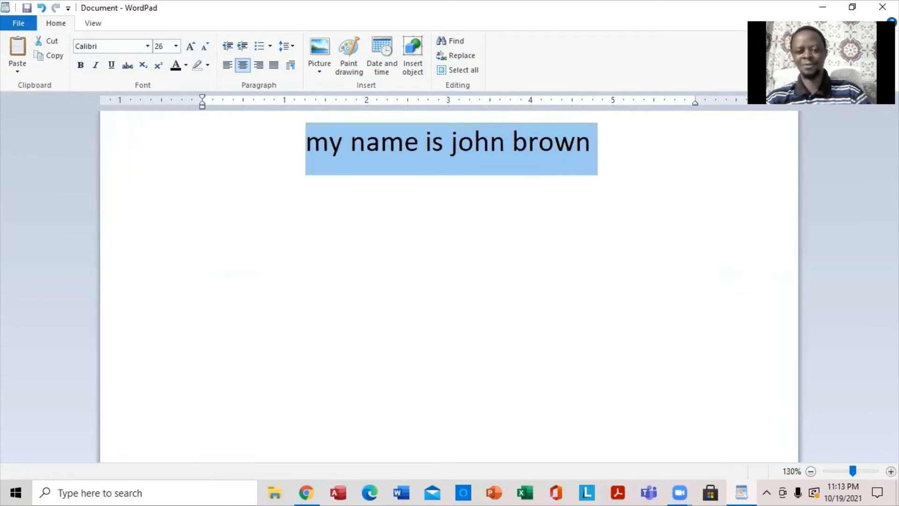
left_click(891, 472)
left_click(891, 472)
left_click(891, 471)
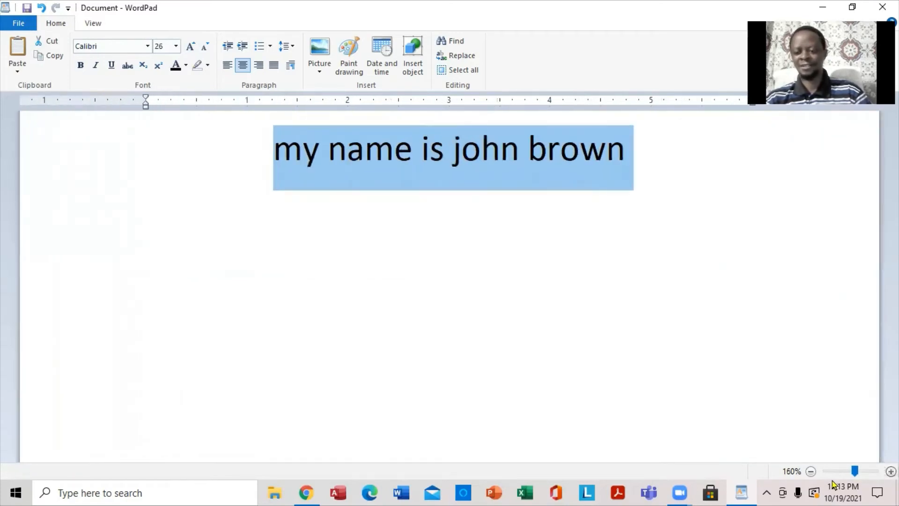
triple_click(811, 472)
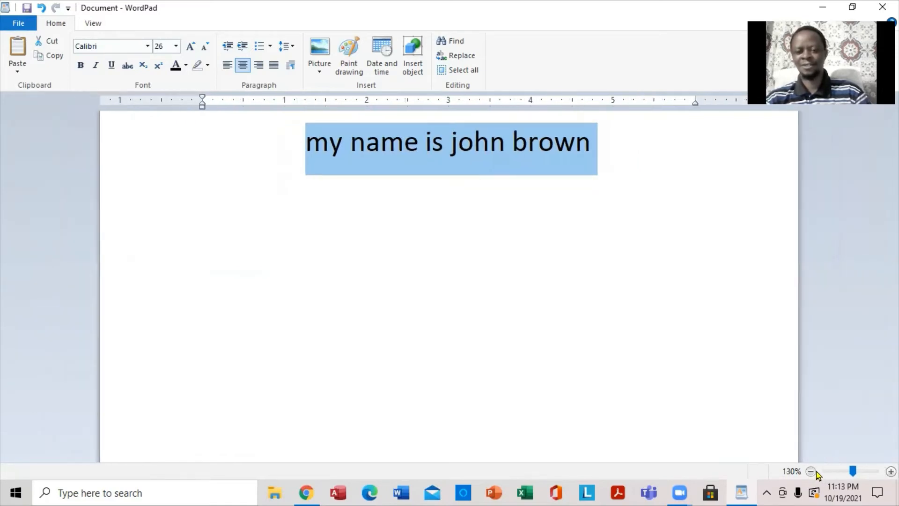
triple_click(812, 472)
triple_click(811, 472)
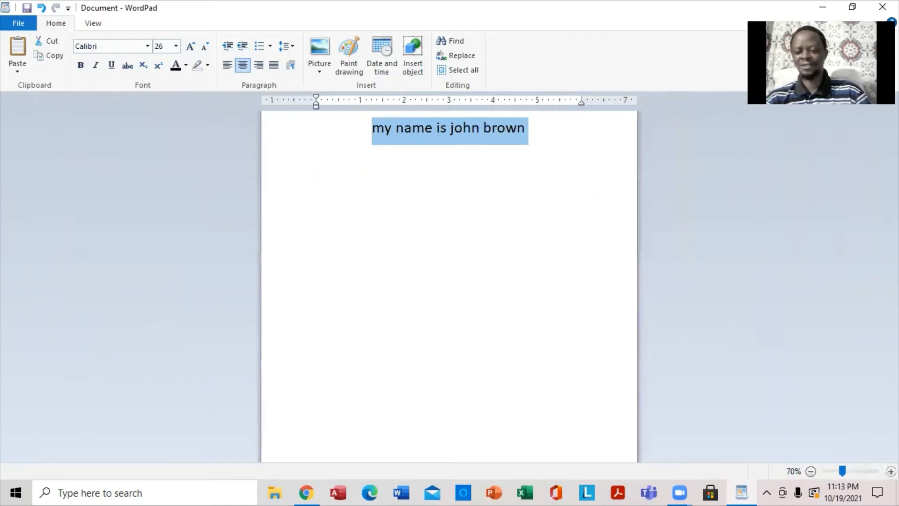
left_click(891, 472)
triple_click(891, 472)
left_click(891, 472)
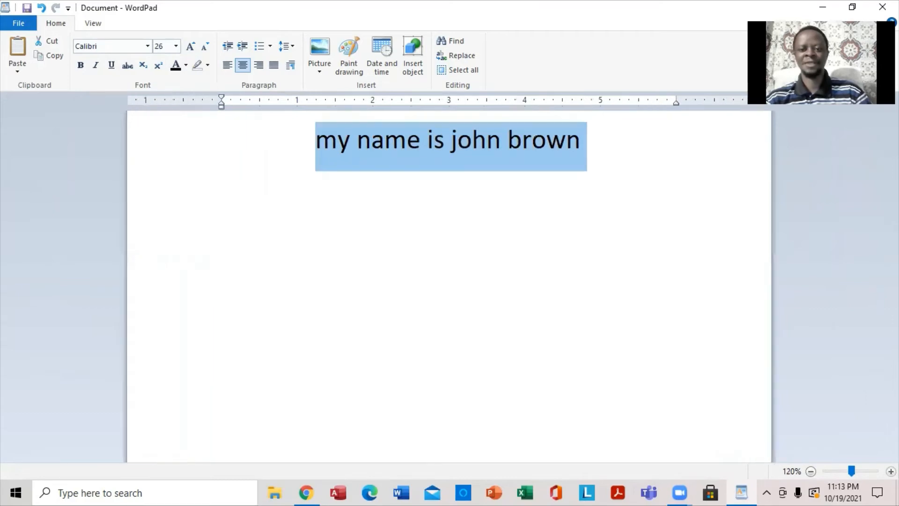
left_click(891, 472)
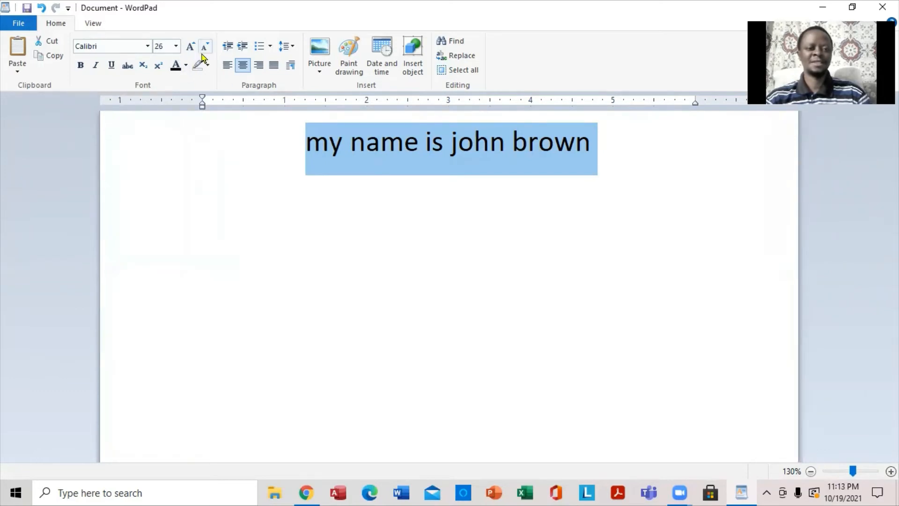
Step: Make the sentence red and bold
left_click(186, 65)
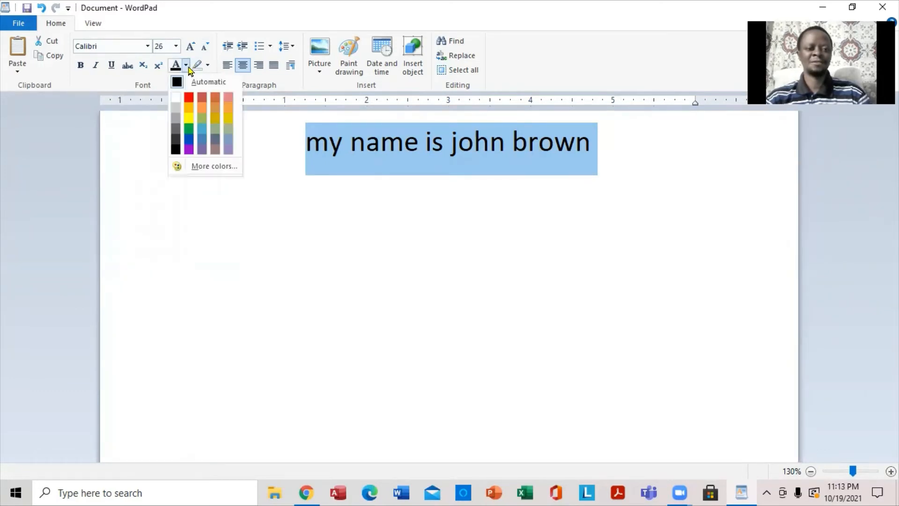
left_click(189, 98)
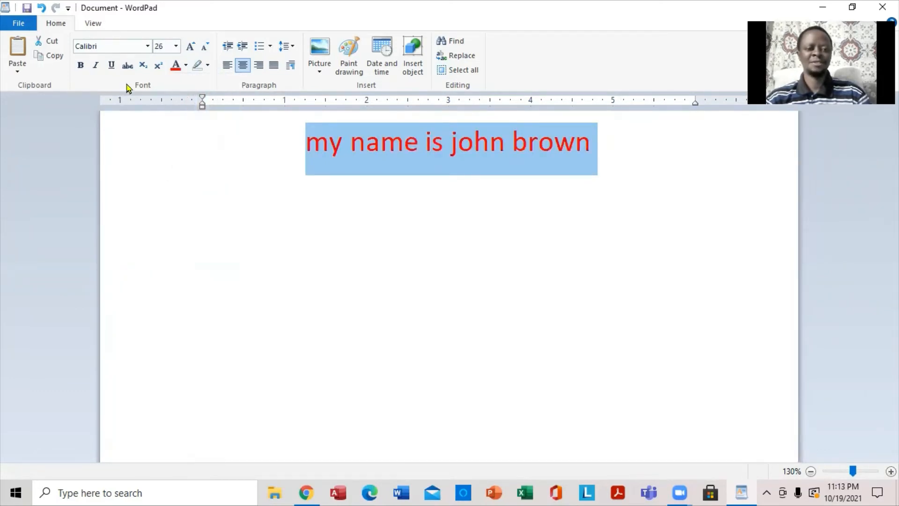
left_click(81, 71)
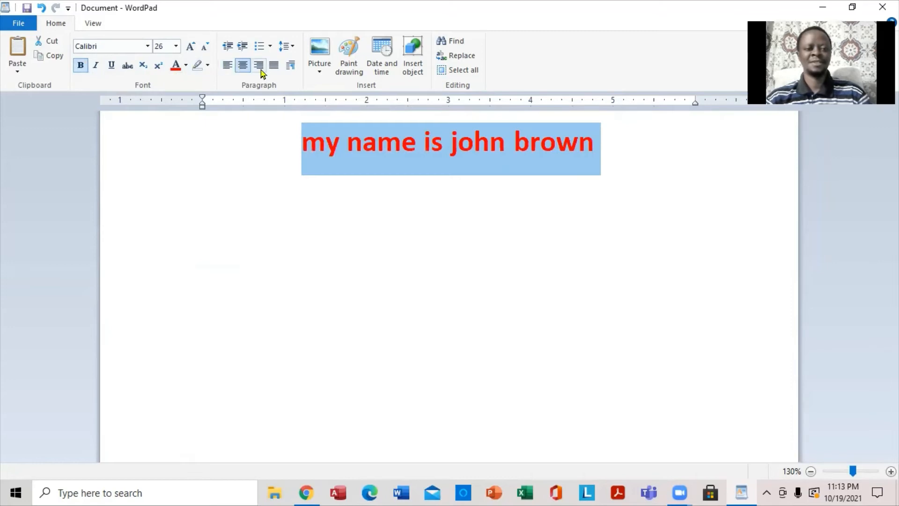
Step: Add a round bullet before the sentence and start a new line below it
left_click(272, 46)
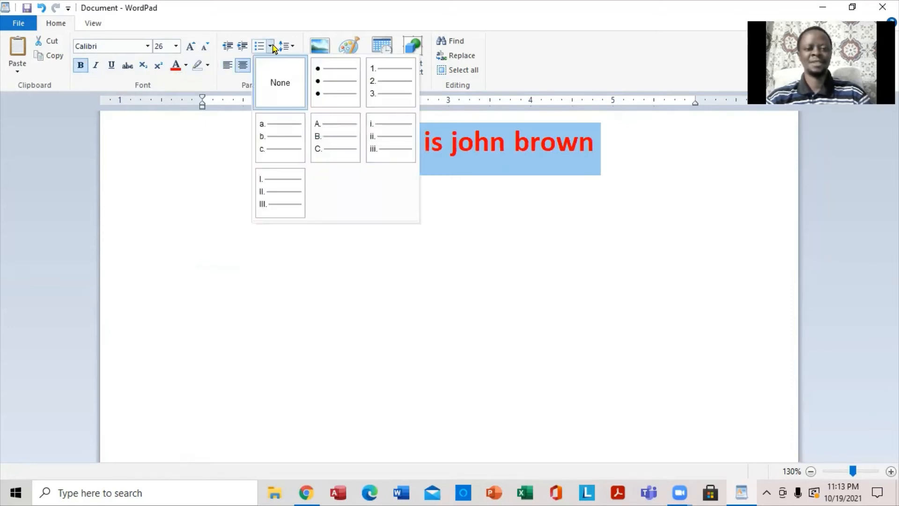
left_click(331, 70)
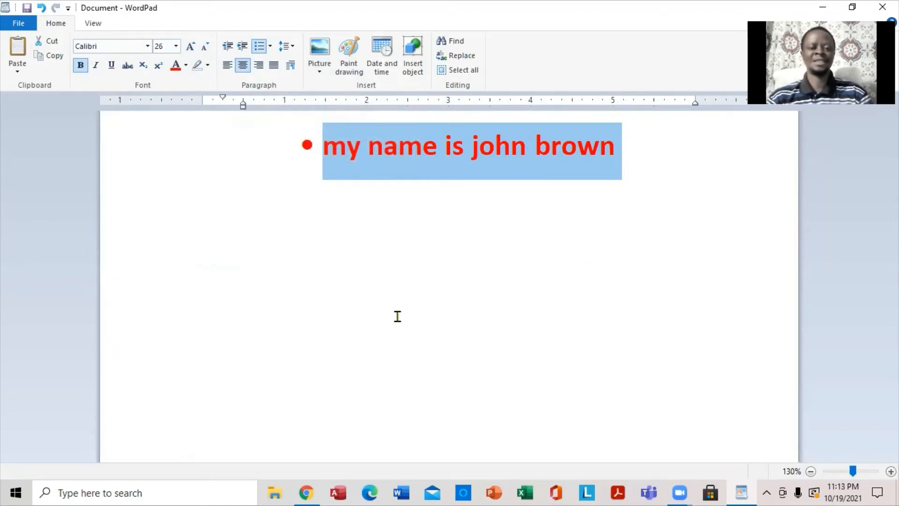
left_click(634, 186)
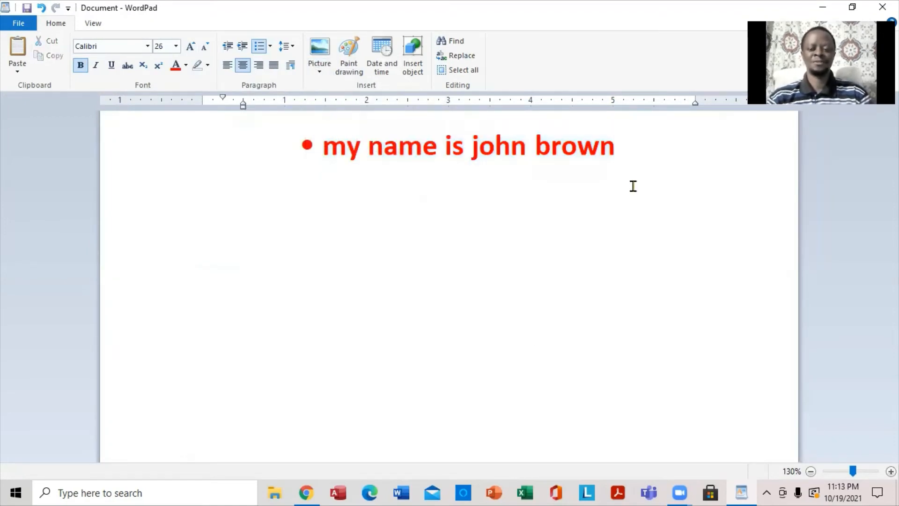
key("Return")
key("Return")
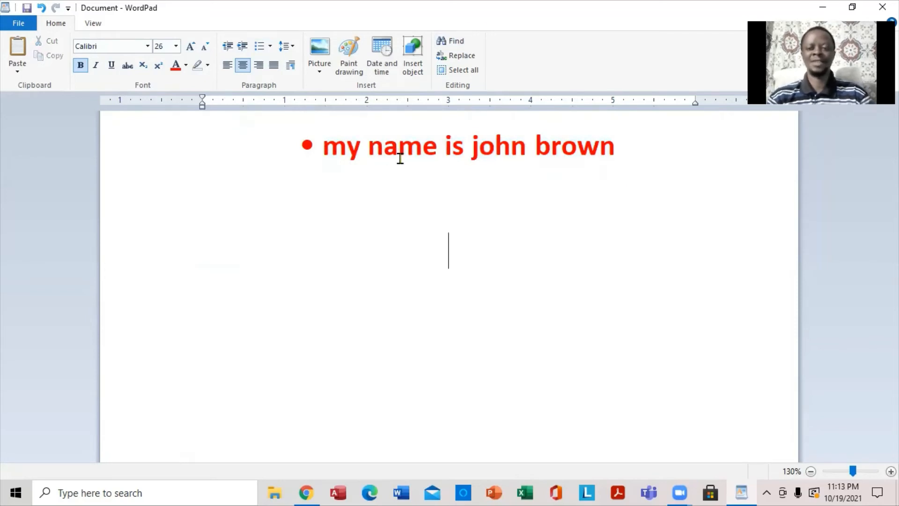
left_click(318, 71)
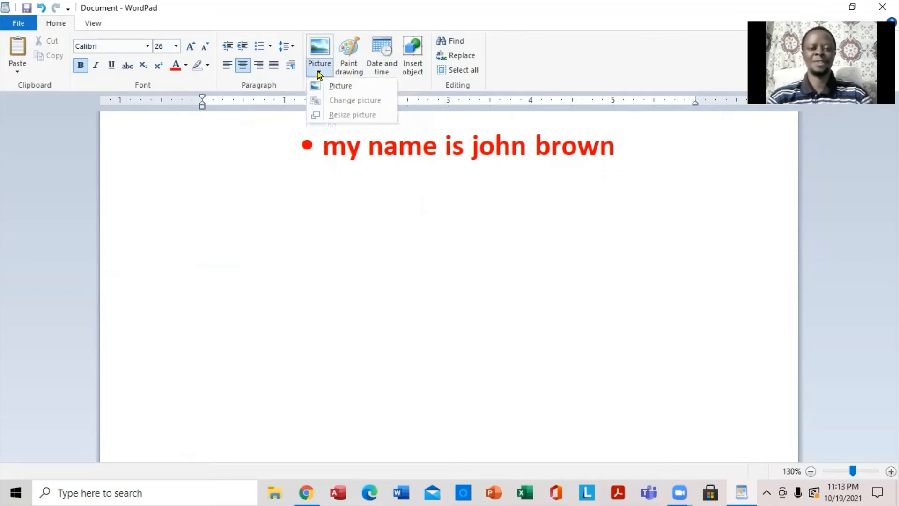
left_click(330, 86)
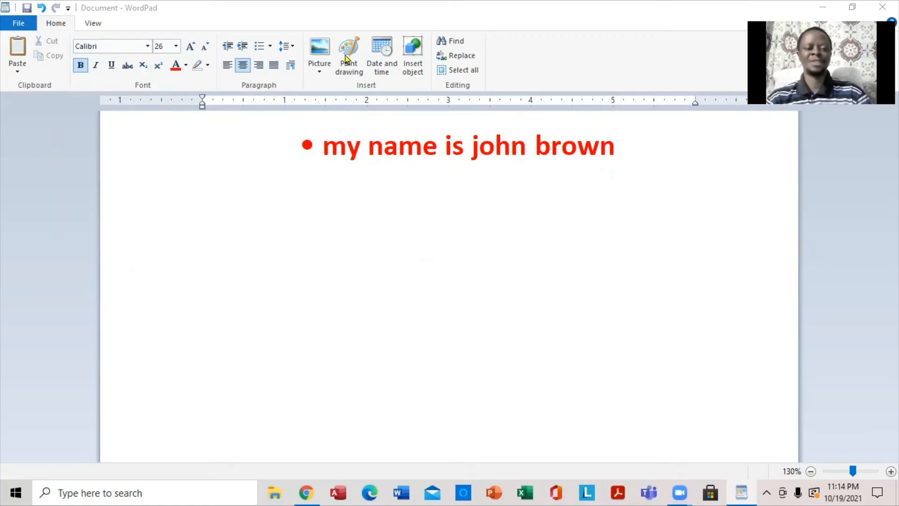
left_click(320, 50)
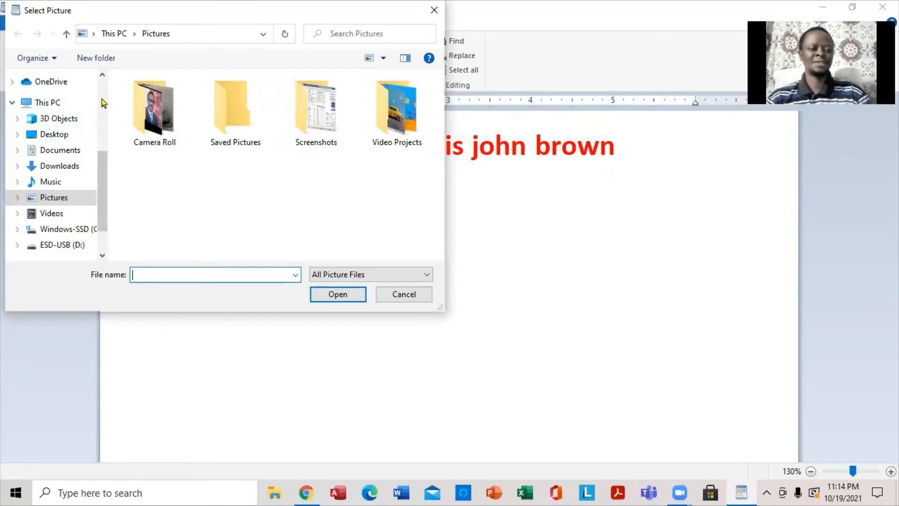
scroll(106, 102, "up", 5)
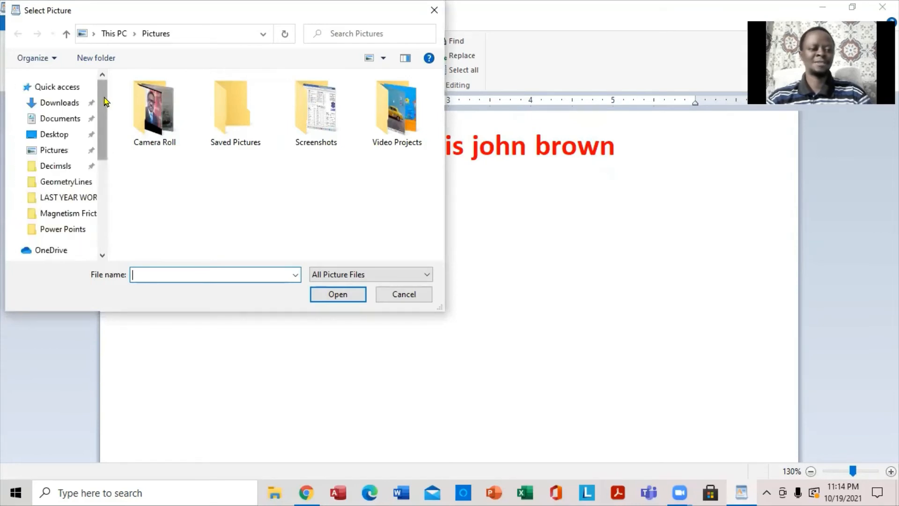
left_click(66, 136)
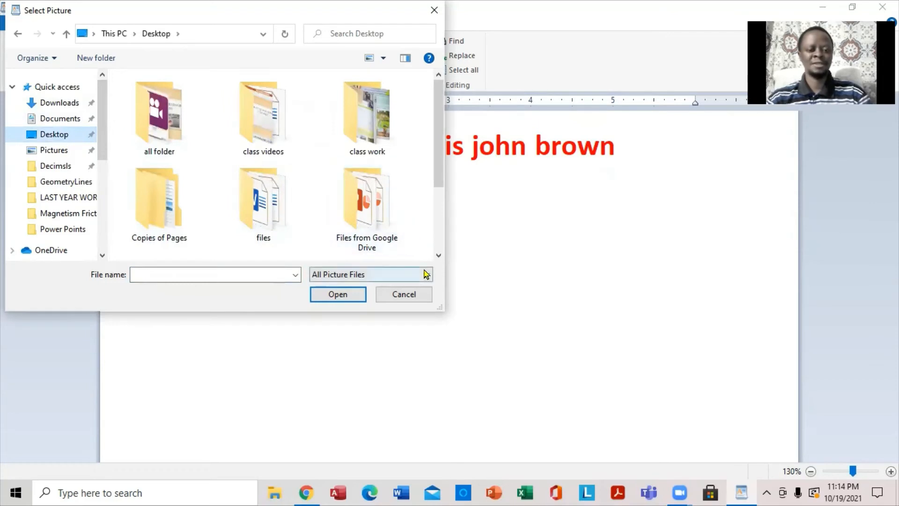
left_click(439, 255)
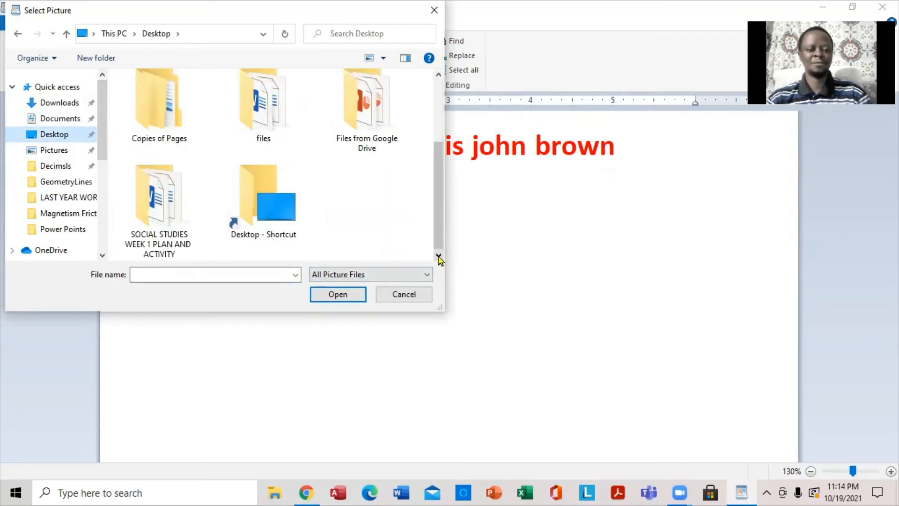
left_click(437, 103)
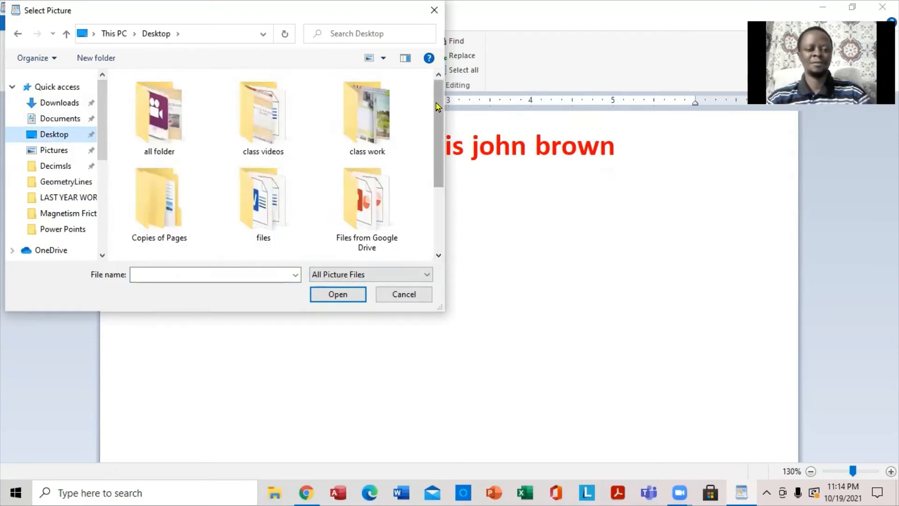
left_click(262, 117)
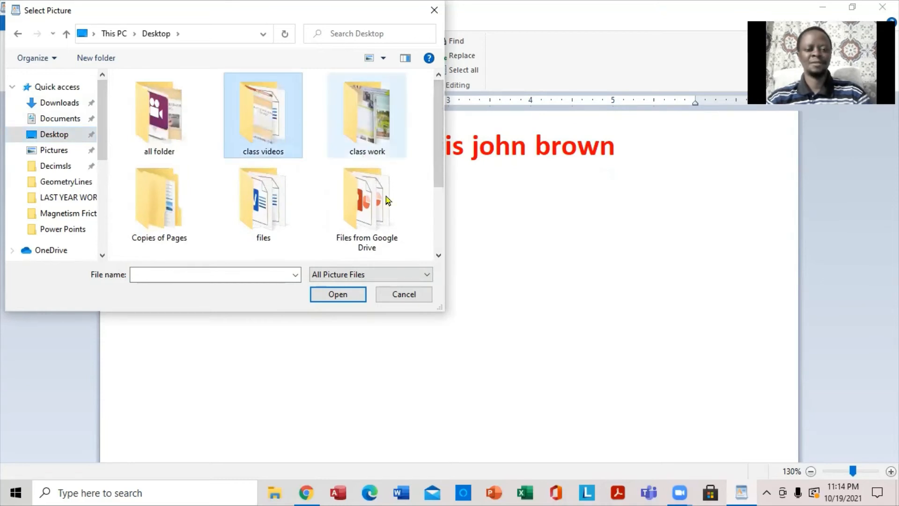
left_click(331, 296)
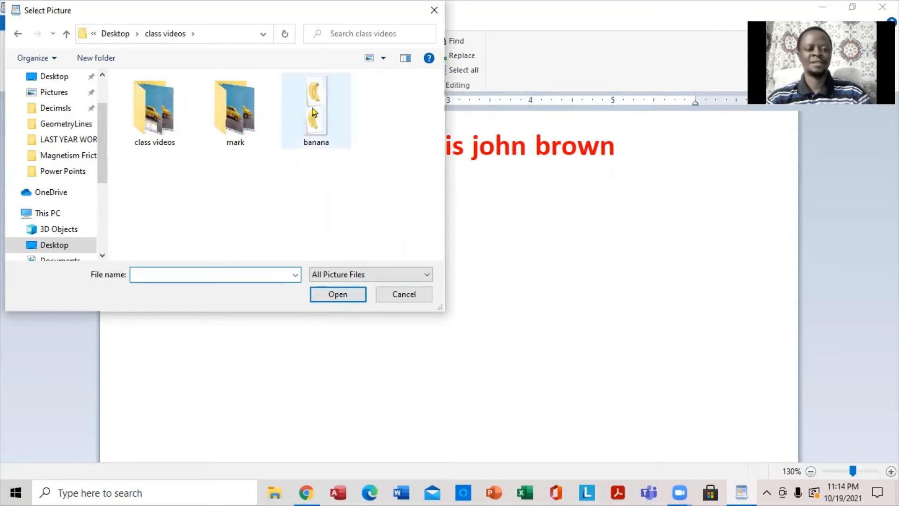
left_click(238, 137)
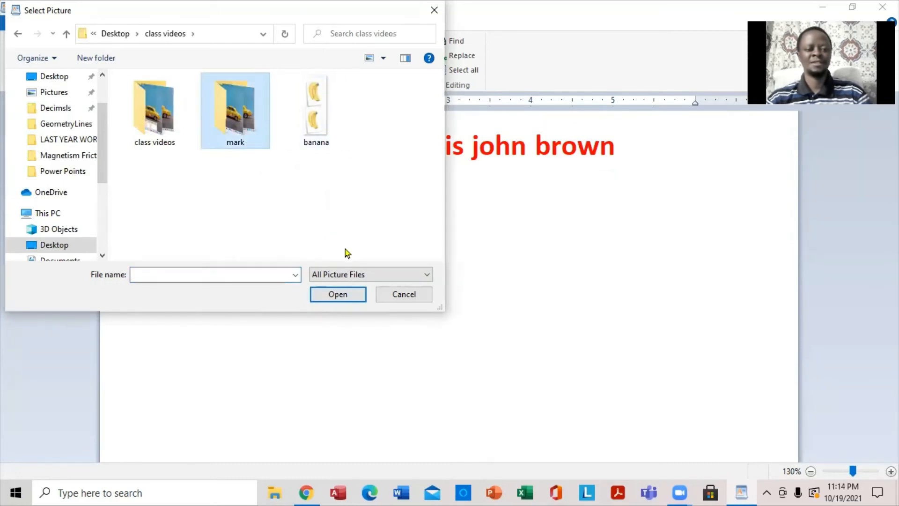
left_click(339, 296)
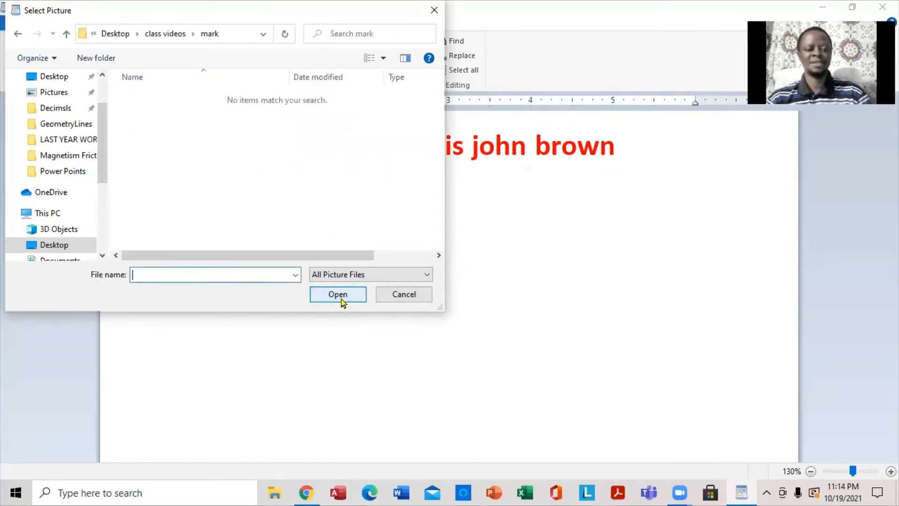
left_click(399, 298)
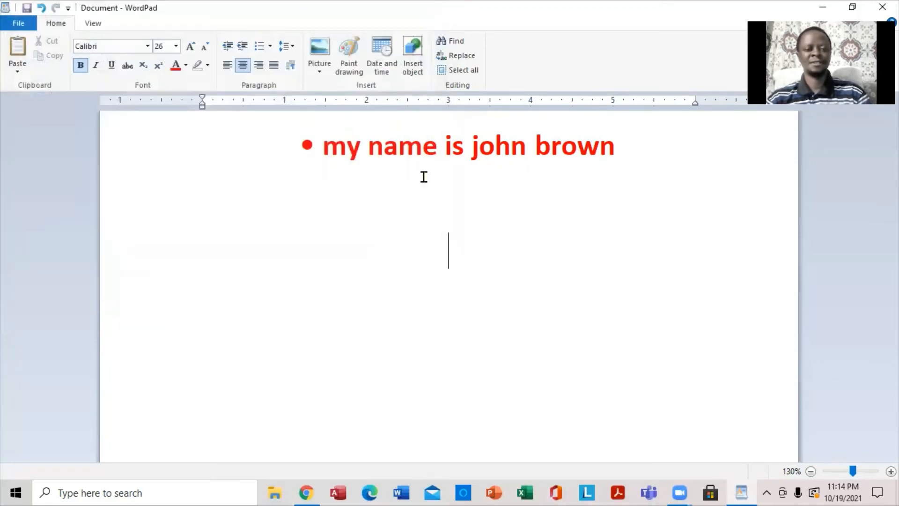
Step: Insert a Paint drawing, widen its canvas to 442 px, pencil '1-2=', and close Paint
left_click(359, 66)
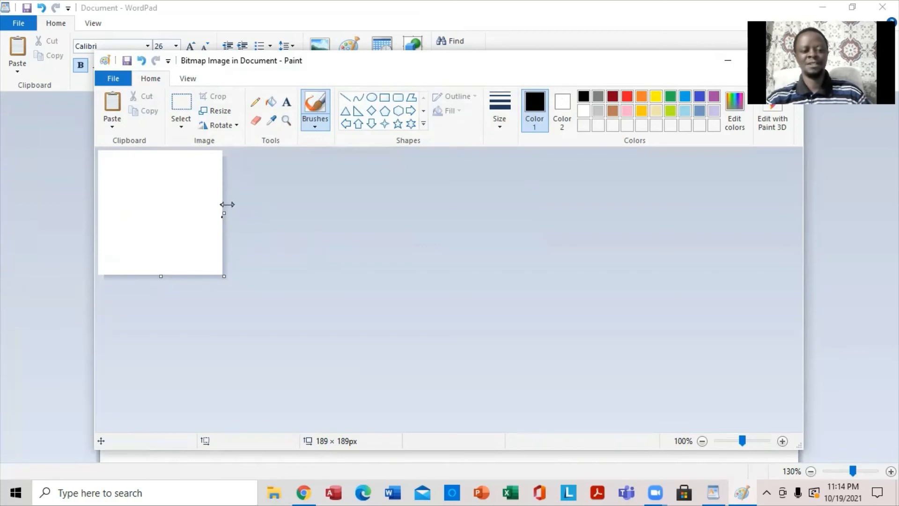
left_click_drag(227, 204, 389, 216)
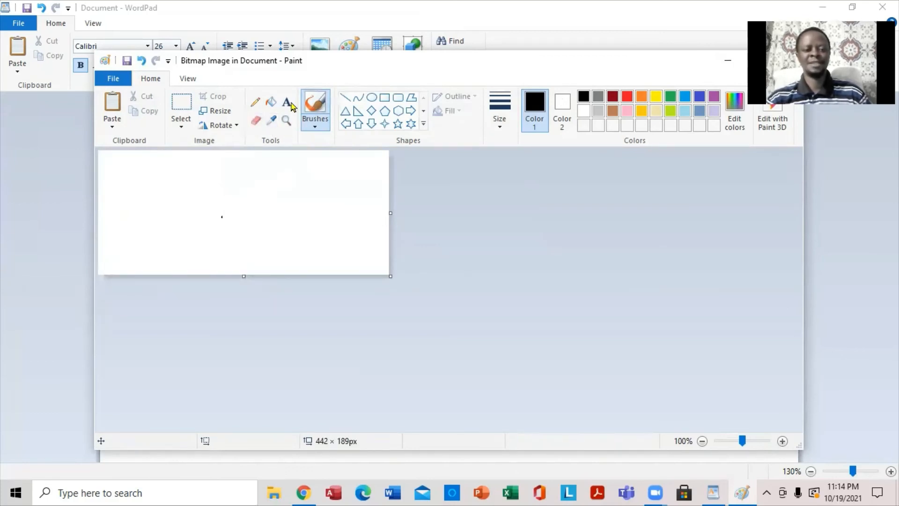
left_click(256, 104)
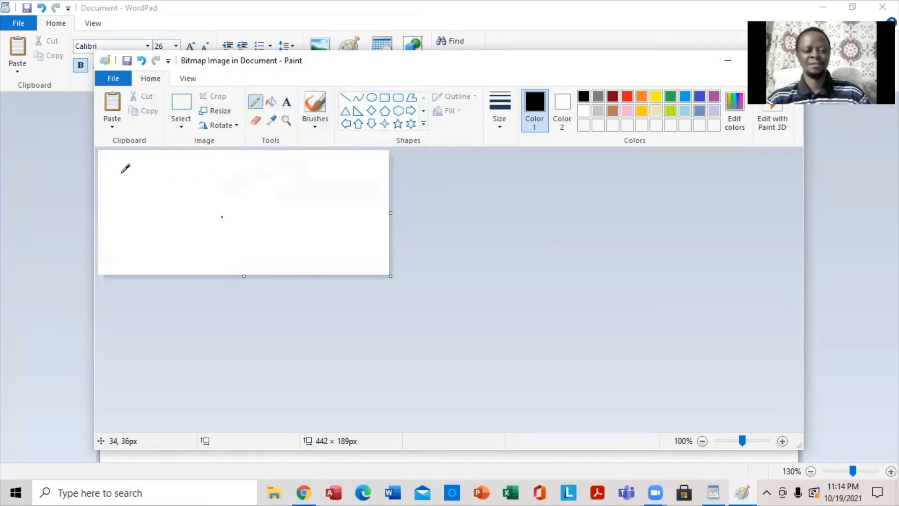
left_click_drag(121, 173, 118, 239)
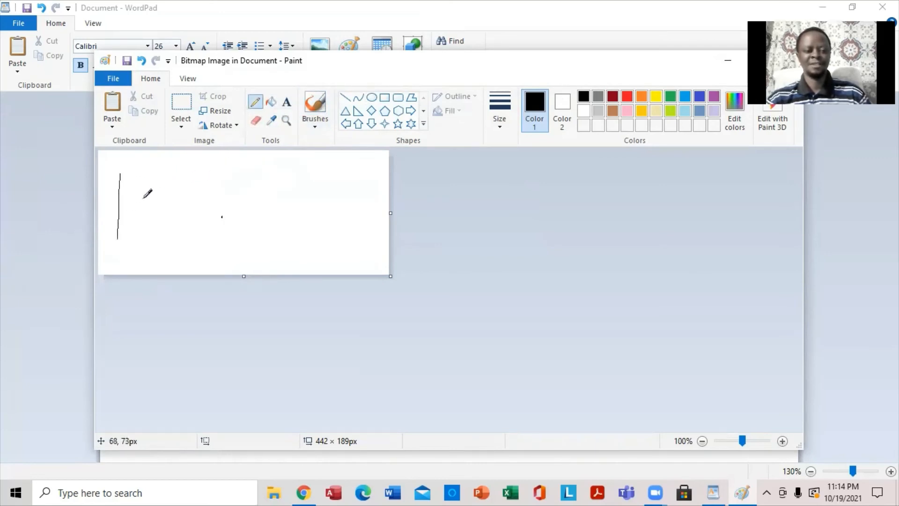
mouse_move(135, 206)
left_mouse_down()
mouse_move(202, 205)
mouse_move(234, 192)
mouse_move(221, 240)
mouse_move(274, 244)
left_mouse_up()
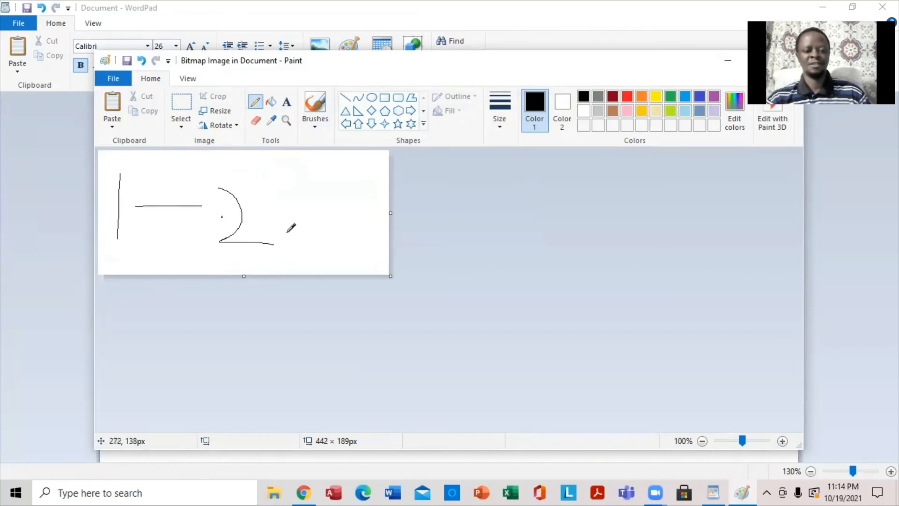
left_click_drag(283, 214, 325, 212)
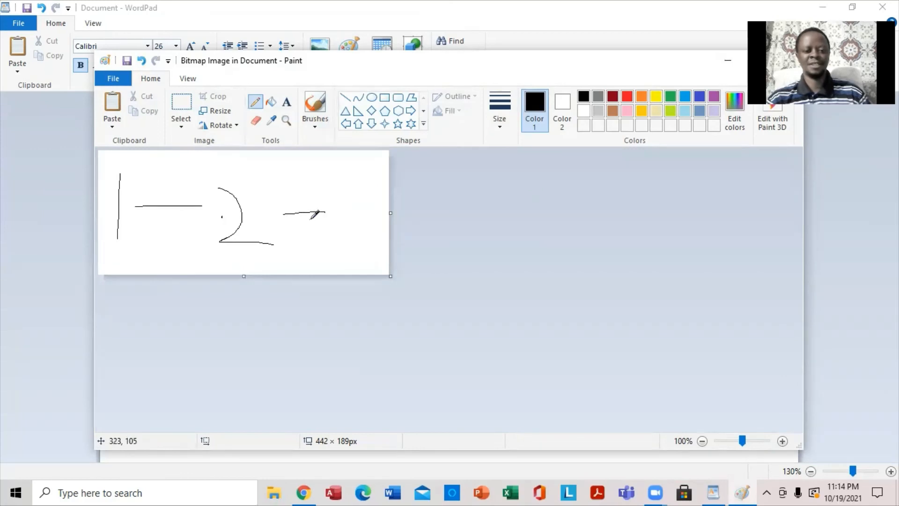
left_click_drag(281, 231, 331, 226)
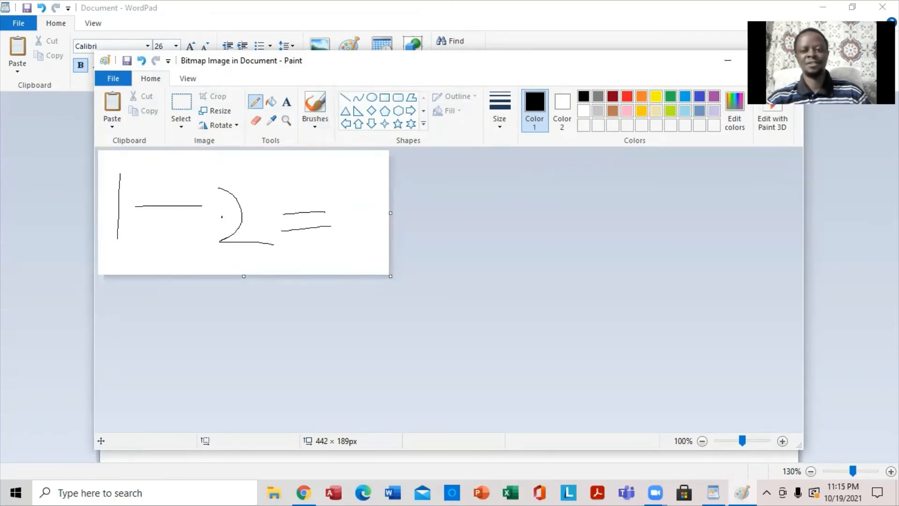
left_click(788, 61)
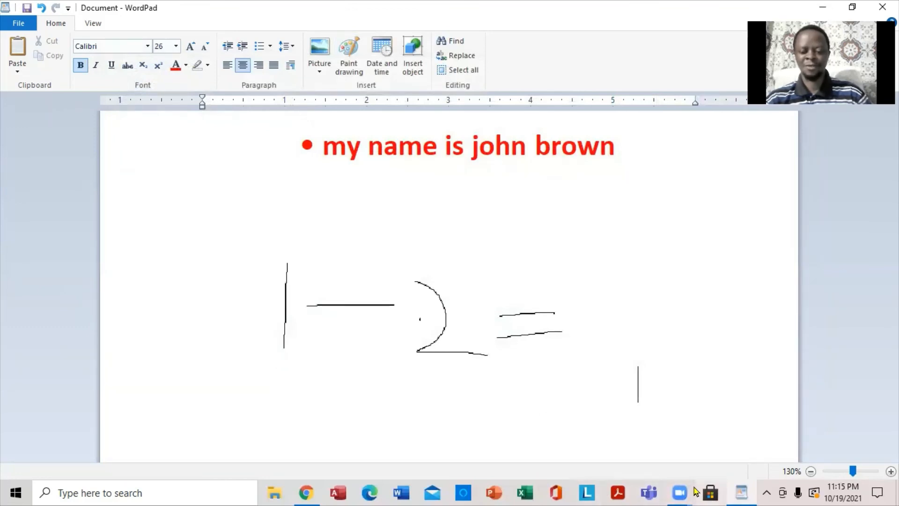
mouse_move(682, 492)
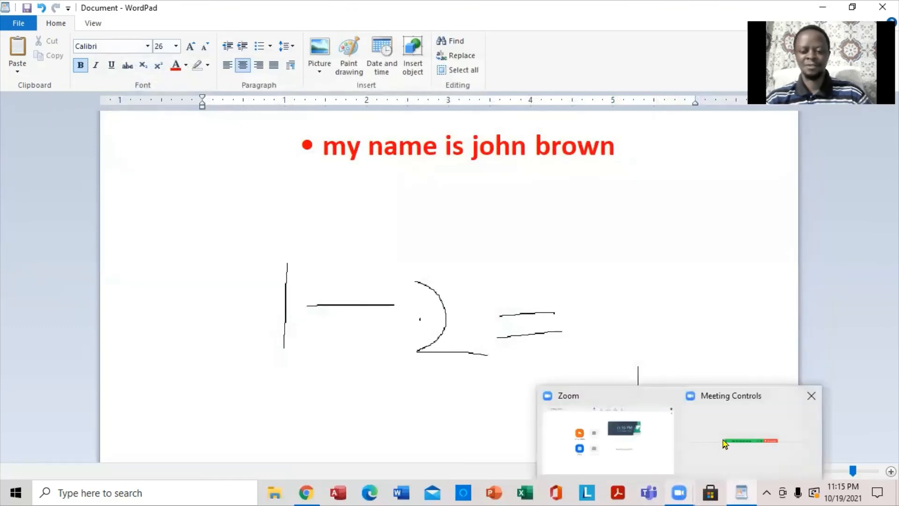